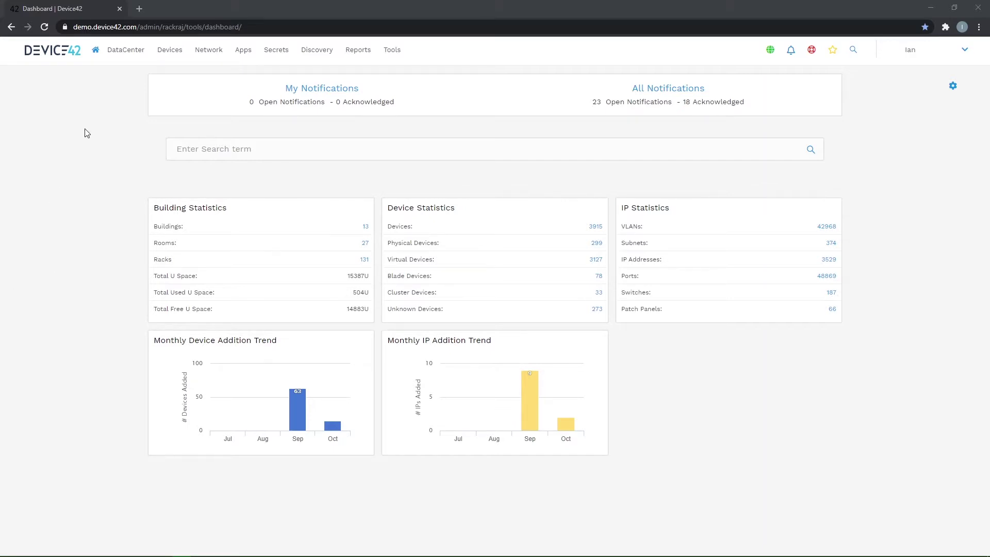
- Open the DataCenter Buildings list showing all 13 buildings
{"action": "mouse_move", "coordinate": [126, 50]}
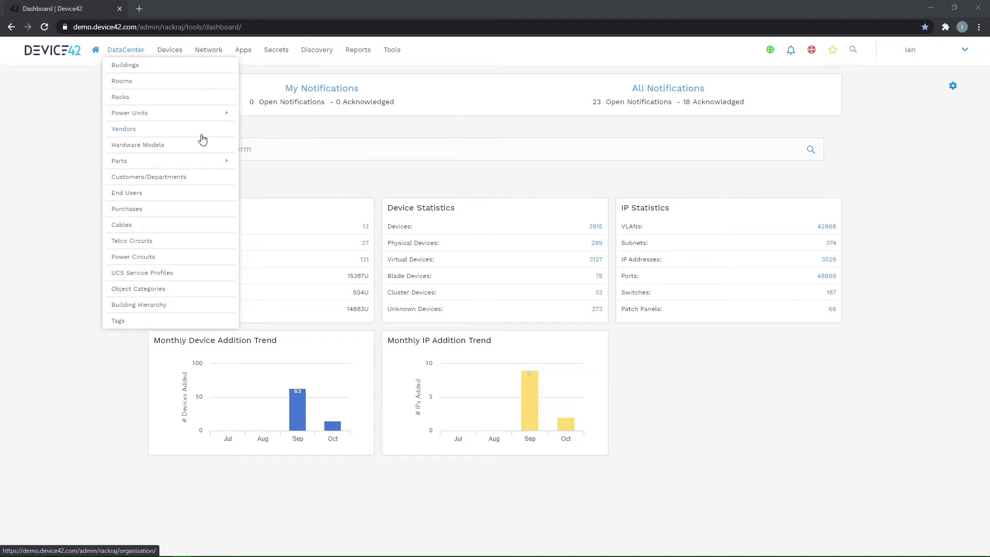
{"action": "mouse_move", "coordinate": [219, 117]}
{"action": "left_click", "coordinate": [134, 68]}
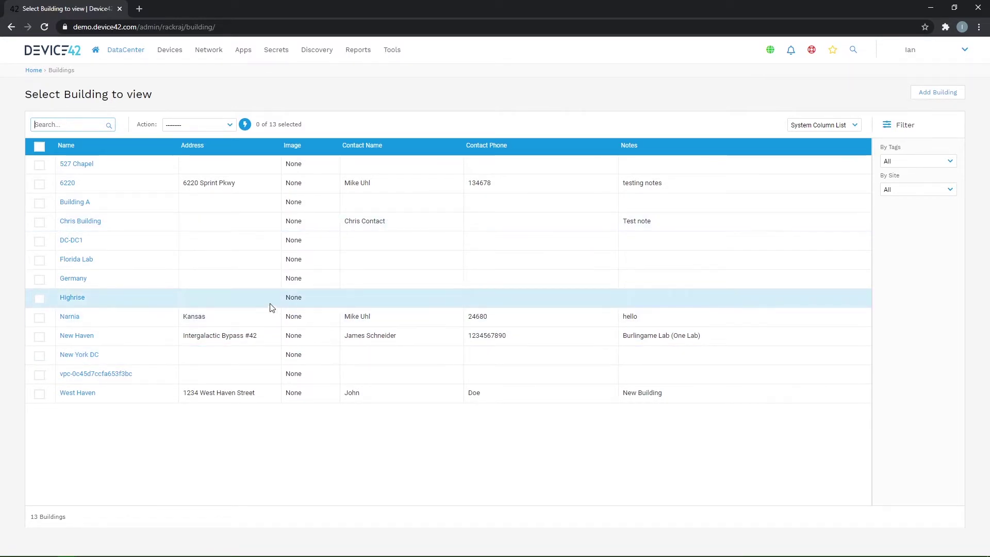
- Open the New Haven building and review its nine rooms and custom fields
{"action": "left_click", "coordinate": [80, 340]}
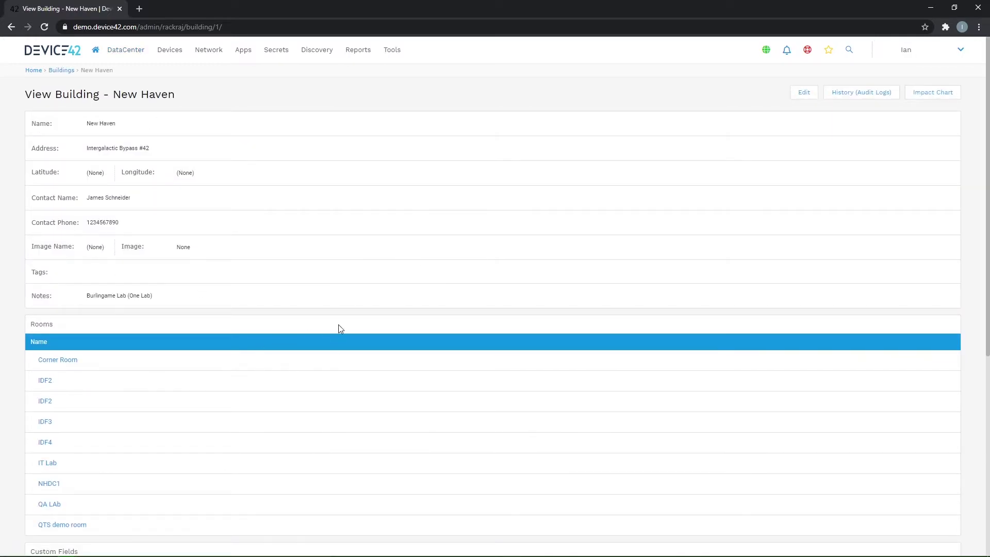
{"action": "scroll", "coordinate": [338, 324], "scroll_direction": "down", "scroll_amount": 3}
{"action": "scroll", "coordinate": [220, 351], "scroll_direction": "down", "scroll_amount": 2}
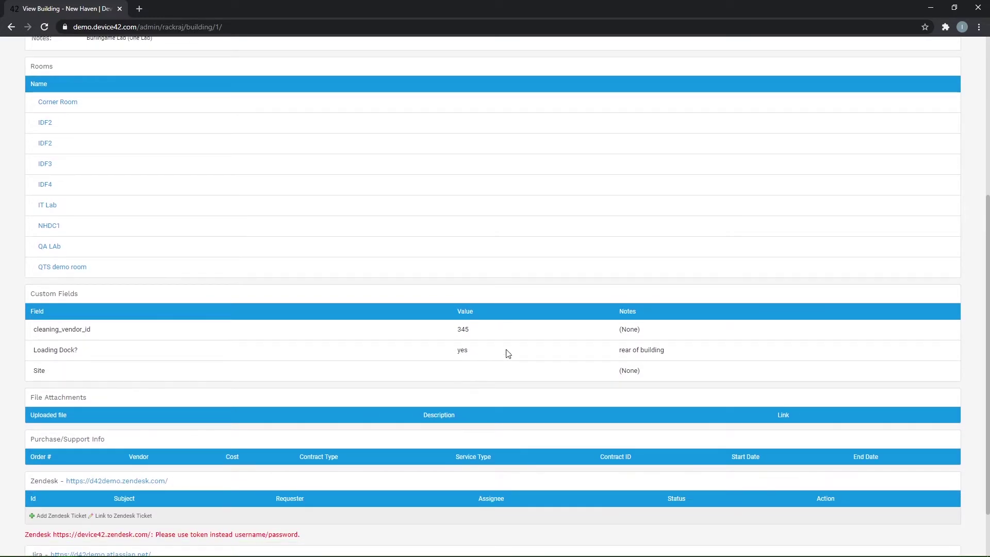
{"action": "scroll", "coordinate": [554, 378], "scroll_direction": "up", "scroll_amount": 5}
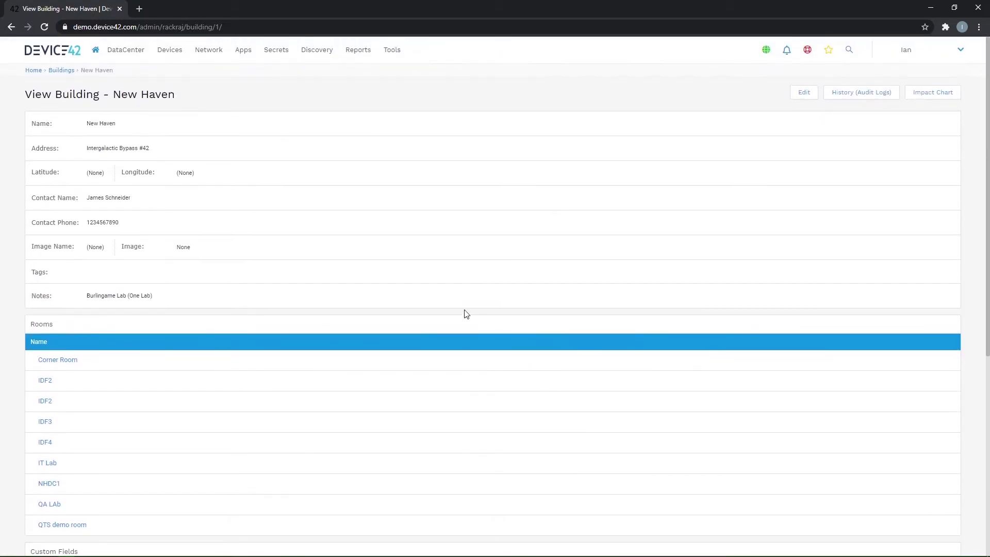
- Review room NHDC1's details, then bring up its Room Layout view
{"action": "left_click", "coordinate": [42, 484]}
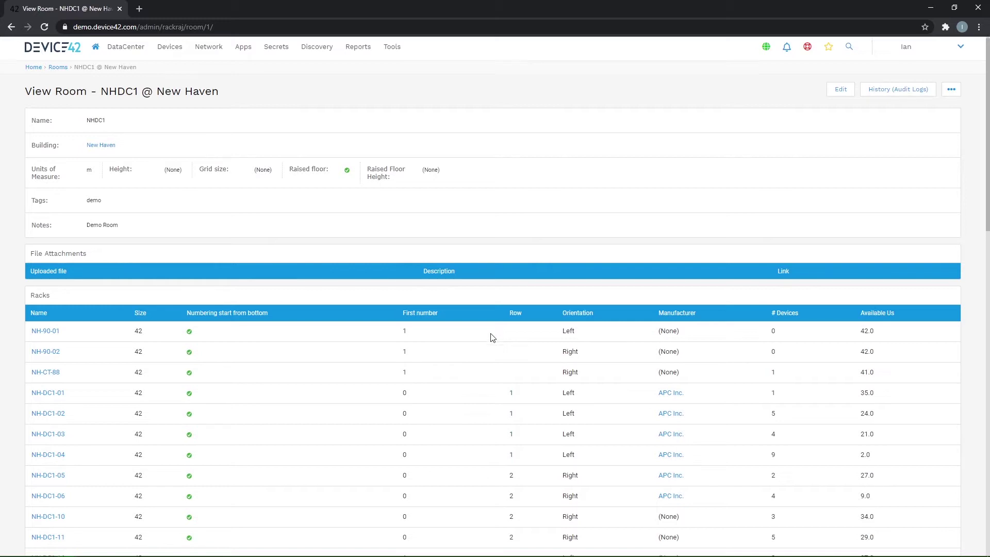
{"action": "scroll", "coordinate": [490, 336], "scroll_direction": "down", "scroll_amount": 7}
{"action": "scroll", "coordinate": [148, 399], "scroll_direction": "down", "scroll_amount": 2}
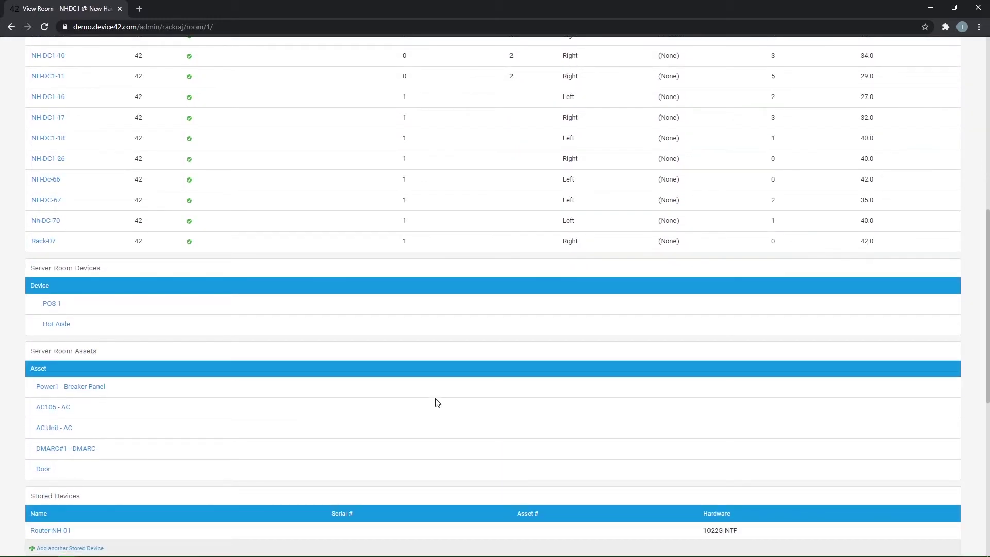
{"action": "scroll", "coordinate": [438, 404], "scroll_direction": "up", "scroll_amount": 6}
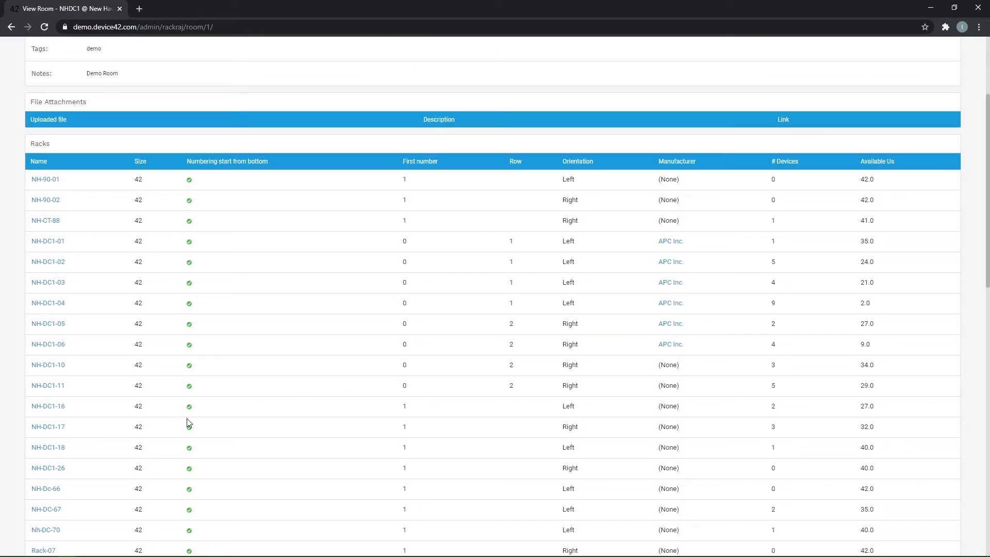
{"action": "scroll", "coordinate": [496, 316], "scroll_direction": "up", "scroll_amount": 3}
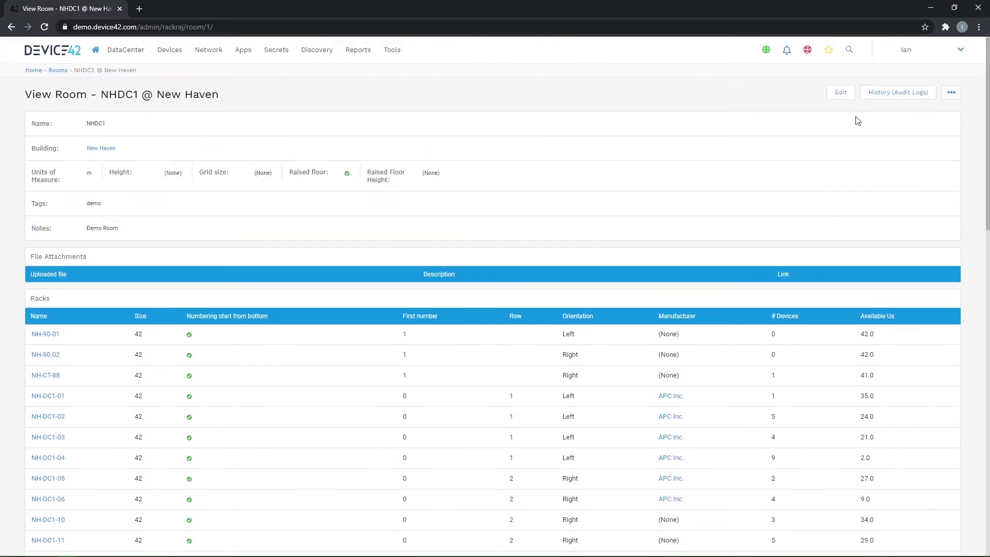
{"action": "left_click", "coordinate": [951, 95]}
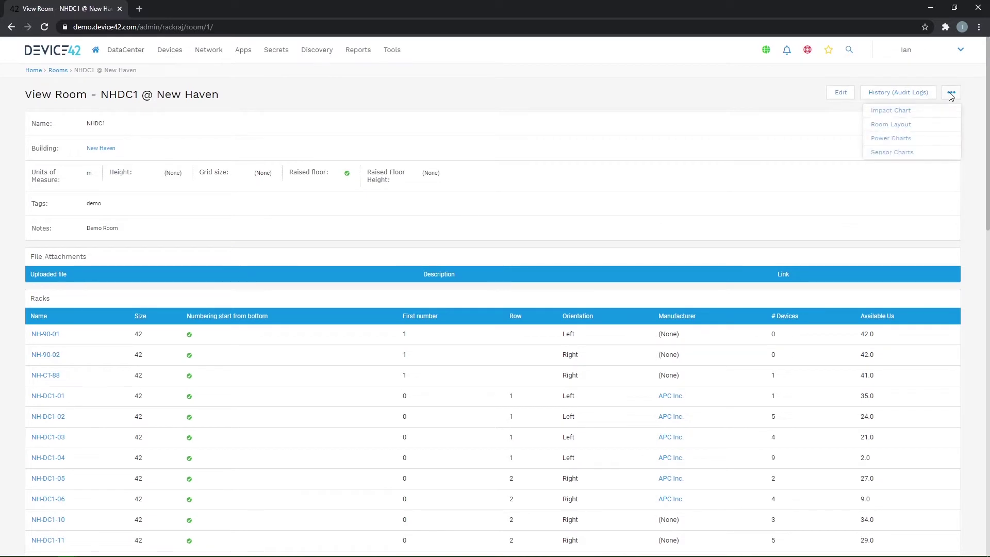
{"action": "left_click", "coordinate": [903, 125]}
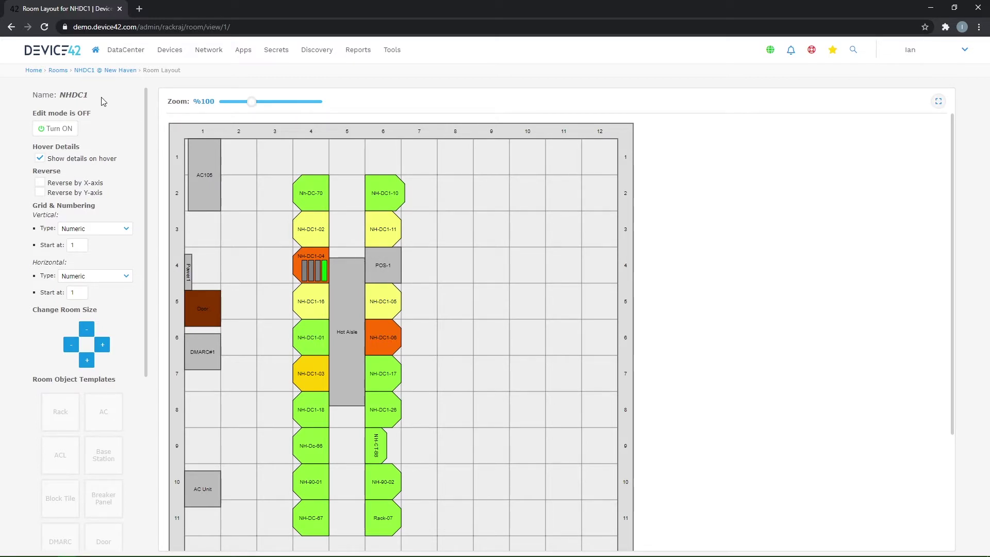
- Turn on edit mode for the NHDC1 room layout
{"action": "left_click", "coordinate": [39, 159]}
{"action": "left_click", "coordinate": [43, 131]}
{"action": "left_click_drag", "start_coordinate": [310, 203], "coordinate": [313, 158]}
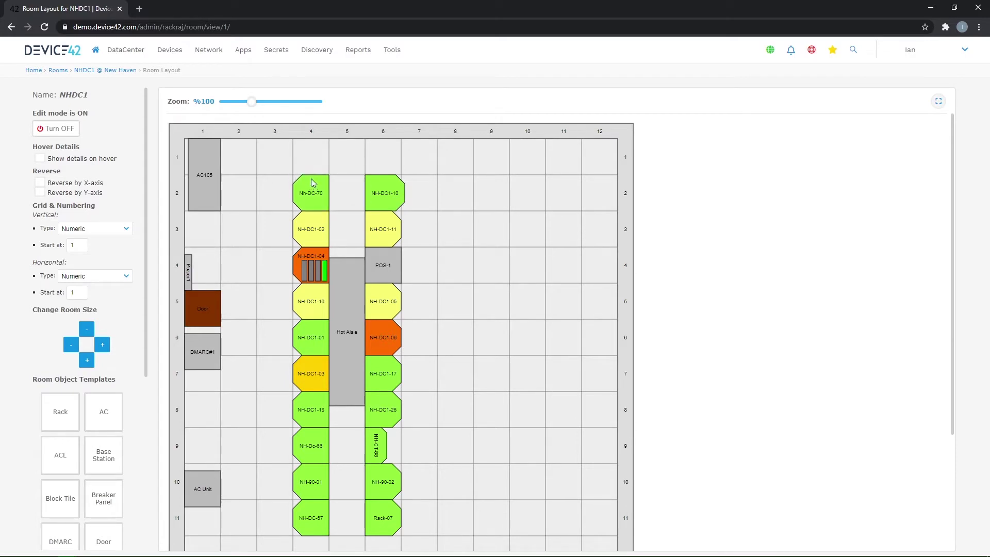
{"action": "scroll", "coordinate": [146, 270], "scroll_direction": "down", "scroll_amount": 3}
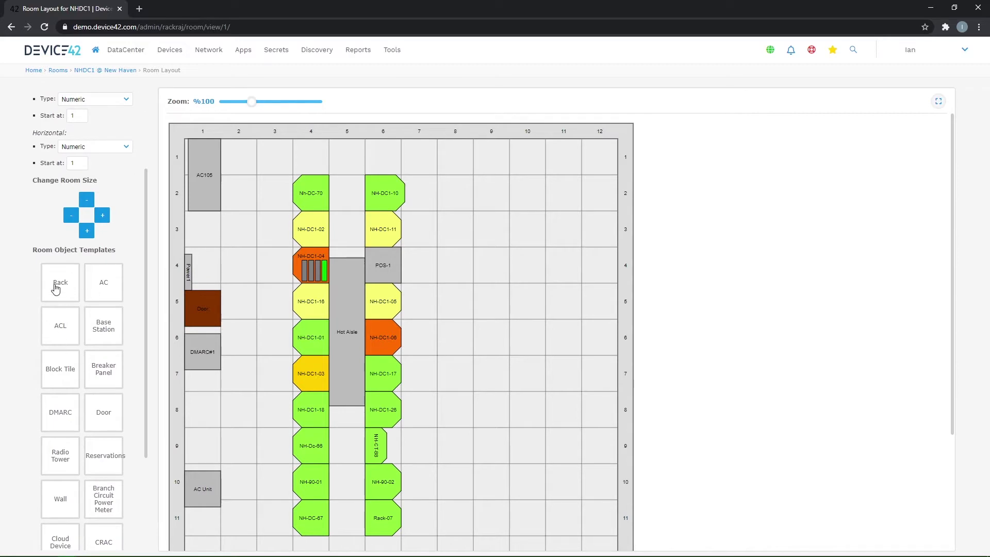
- Try placing a rack at column 10, row 3, cancel it, and enable details on hover
{"action": "left_click_drag", "start_coordinate": [61, 287], "coordinate": [514, 245]}
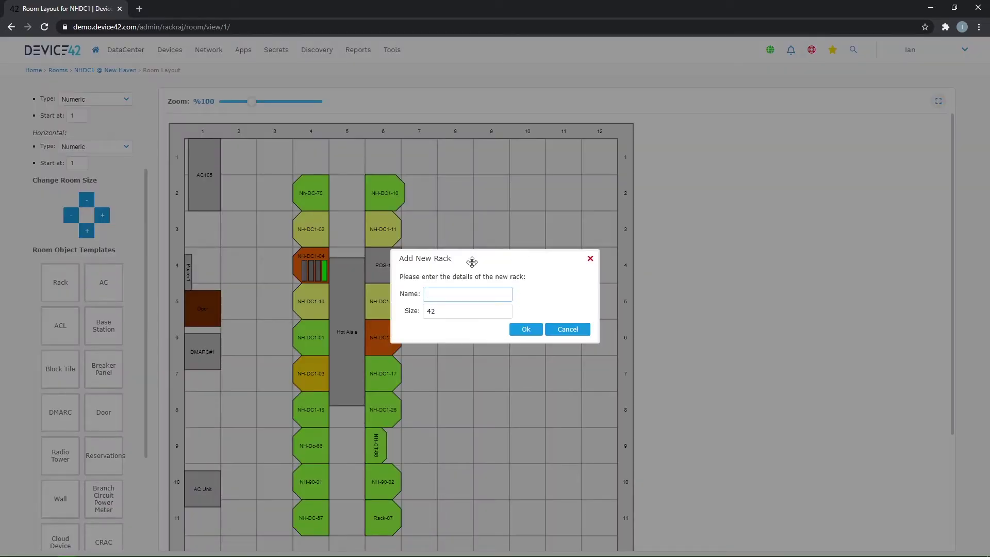
{"action": "left_click", "coordinate": [584, 333]}
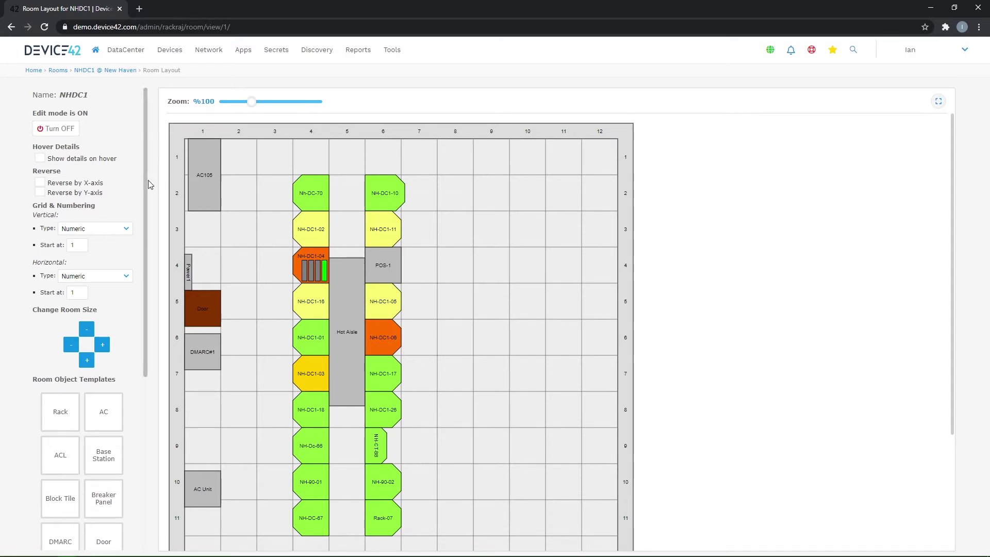
{"action": "left_click", "coordinate": [58, 161]}
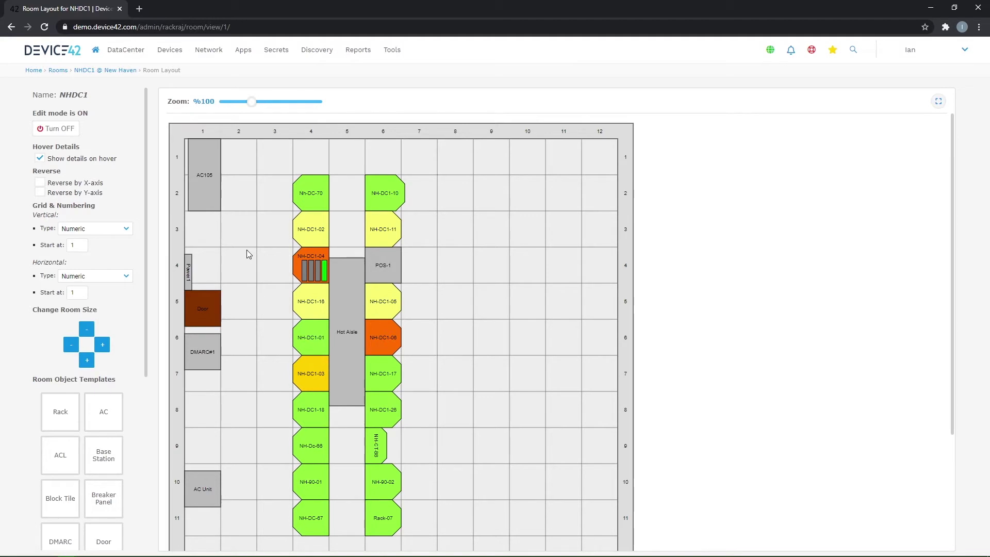
- Inspect the details of rack NH-DC1-04 and its vertical PDU strip
{"action": "mouse_move", "coordinate": [314, 256]}
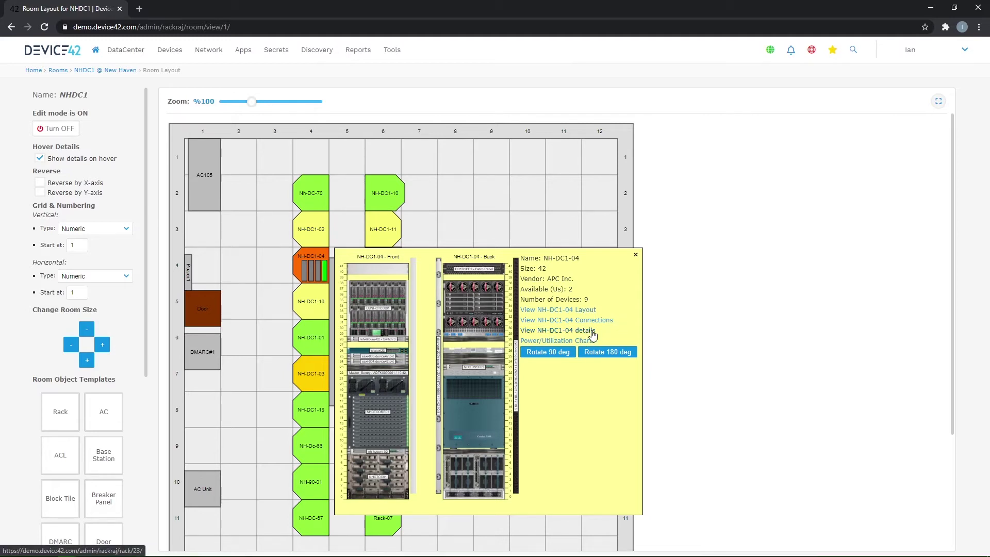
{"action": "mouse_move", "coordinate": [438, 339]}
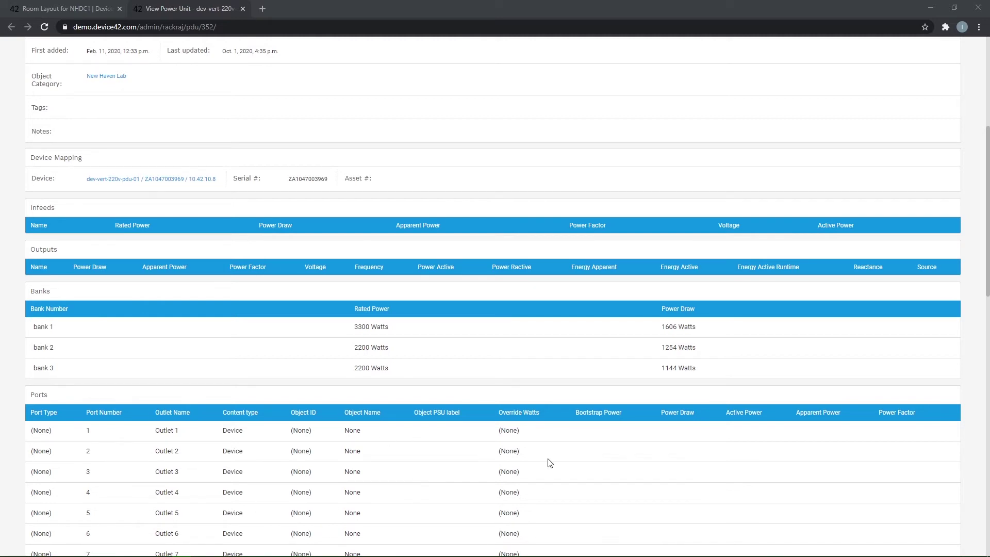
- Open the power trend charts for dev-vert-220v-pdu-01
{"action": "scroll", "coordinate": [831, 411], "scroll_direction": "up", "scroll_amount": 5}
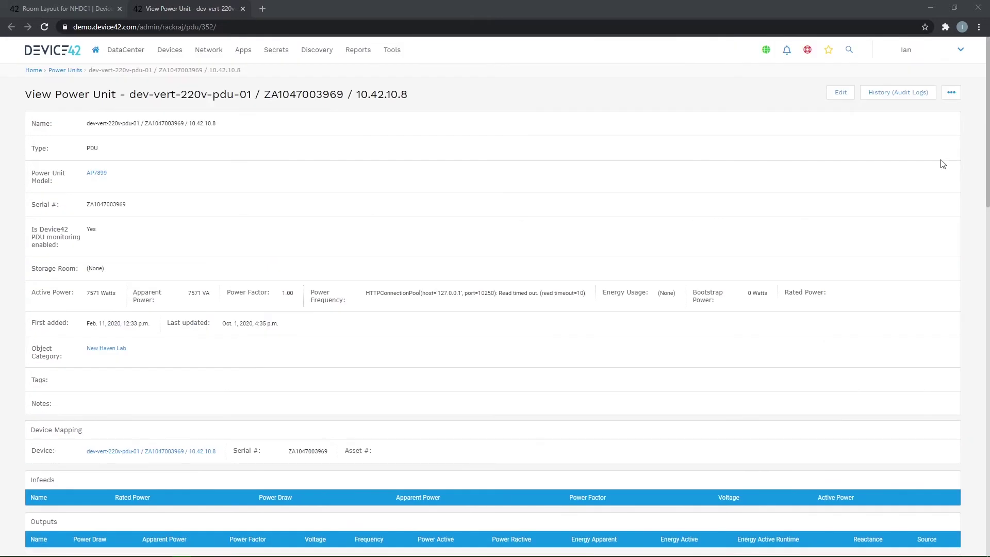
{"action": "left_click", "coordinate": [952, 92]}
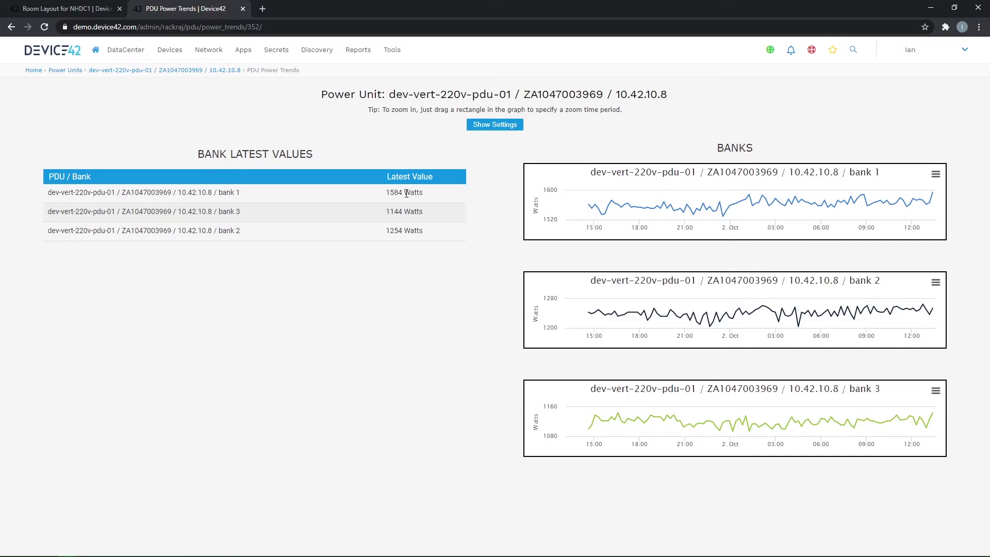
- Go to DataCenter > Hardware Models to list all 702 models
{"action": "mouse_move", "coordinate": [126, 49]}
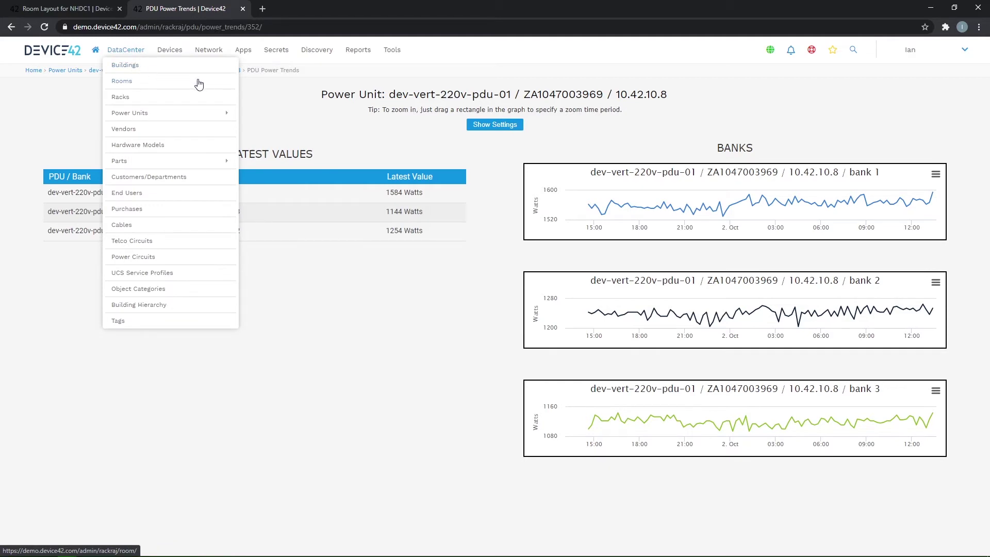
{"action": "left_click", "coordinate": [153, 148]}
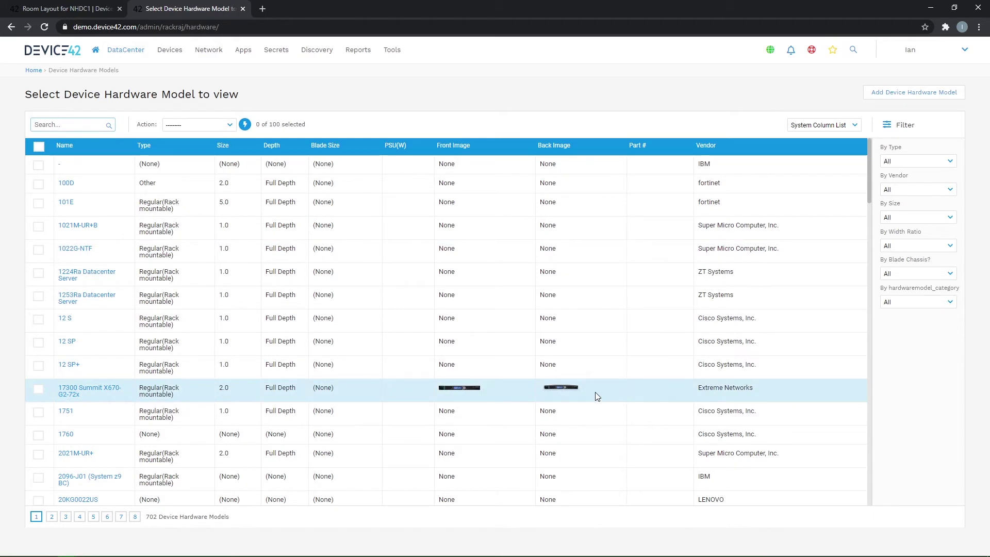
- Filter hardware models to vendor Dell Inc., showing 59 of 702
{"action": "left_click", "coordinate": [928, 190]}
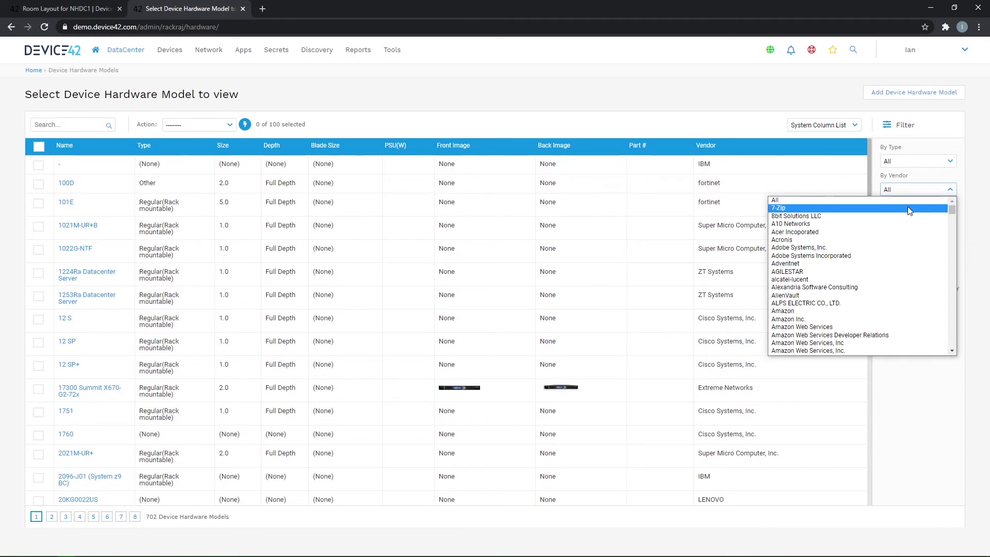
{"action": "key", "text": "d"}
{"action": "scroll", "coordinate": [886, 262], "scroll_direction": "down", "scroll_amount": 1}
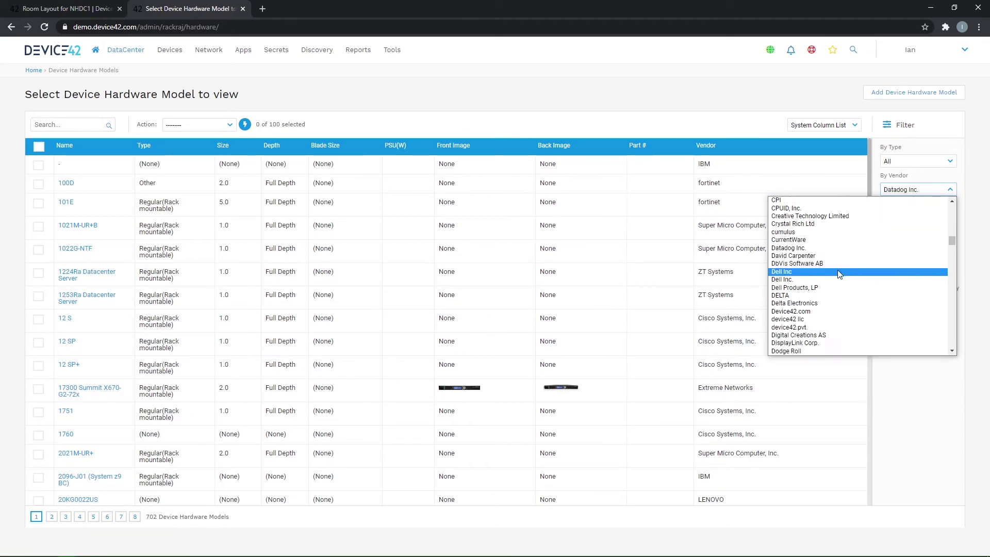
{"action": "left_click", "coordinate": [889, 279]}
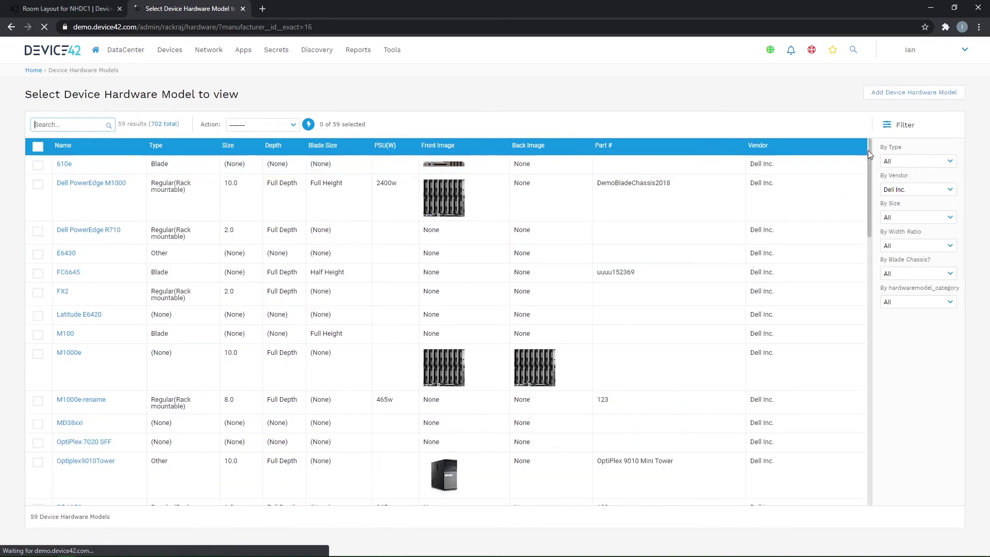
{"action": "left_click_drag", "start_coordinate": [870, 150], "coordinate": [855, 446]}
{"action": "scroll", "coordinate": [855, 447], "scroll_direction": "down", "scroll_amount": 1}
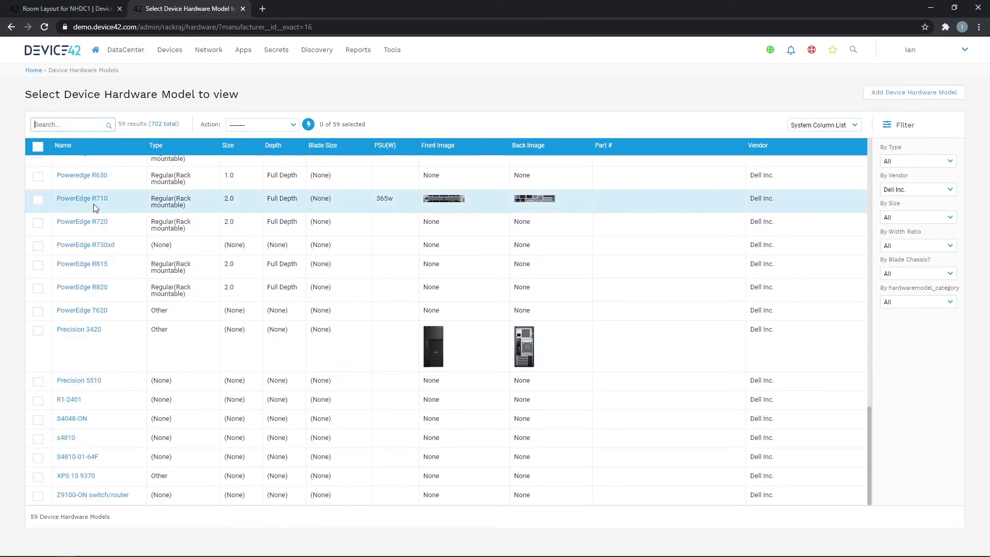
- Review the PowerEdge R710 model's specs and devices, then open the Purchases list
{"action": "left_click", "coordinate": [80, 202]}
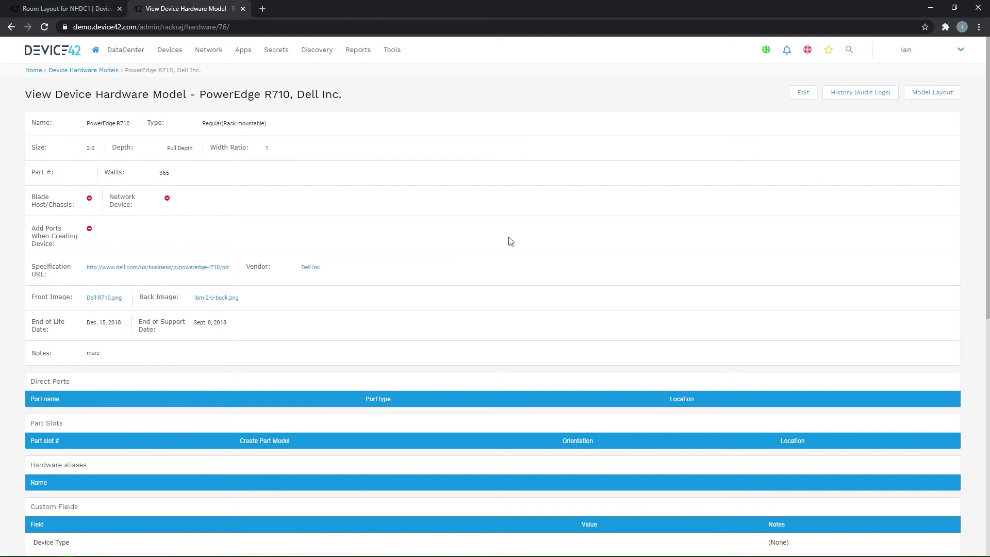
{"action": "scroll", "coordinate": [451, 230], "scroll_direction": "down", "scroll_amount": 8}
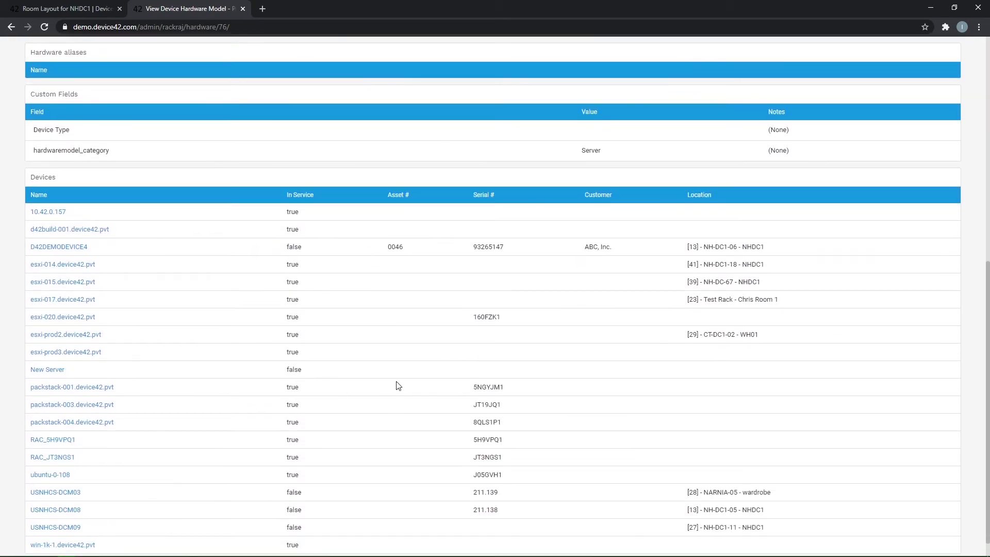
{"action": "scroll", "coordinate": [118, 260], "scroll_direction": "down", "scroll_amount": 1}
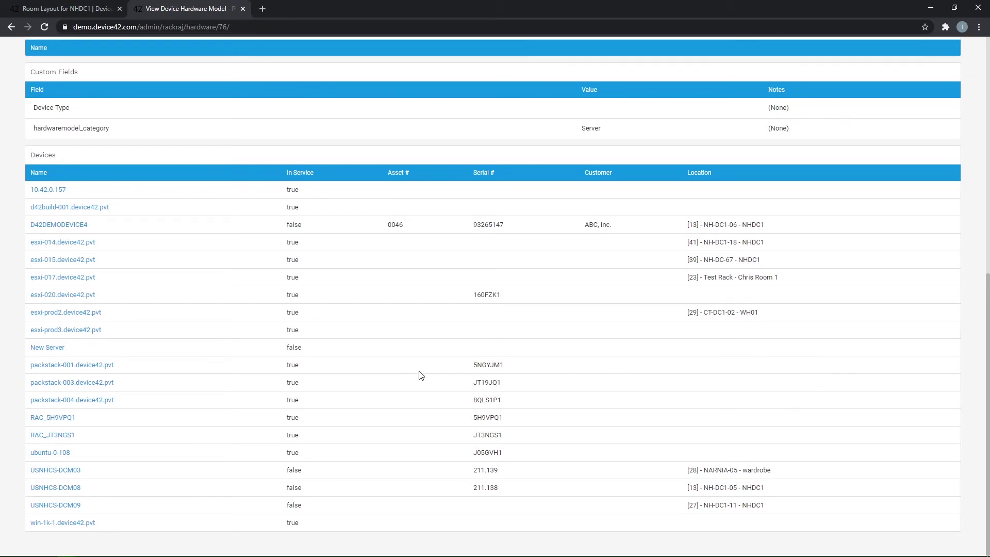
{"action": "scroll", "coordinate": [379, 356], "scroll_direction": "up", "scroll_amount": 8}
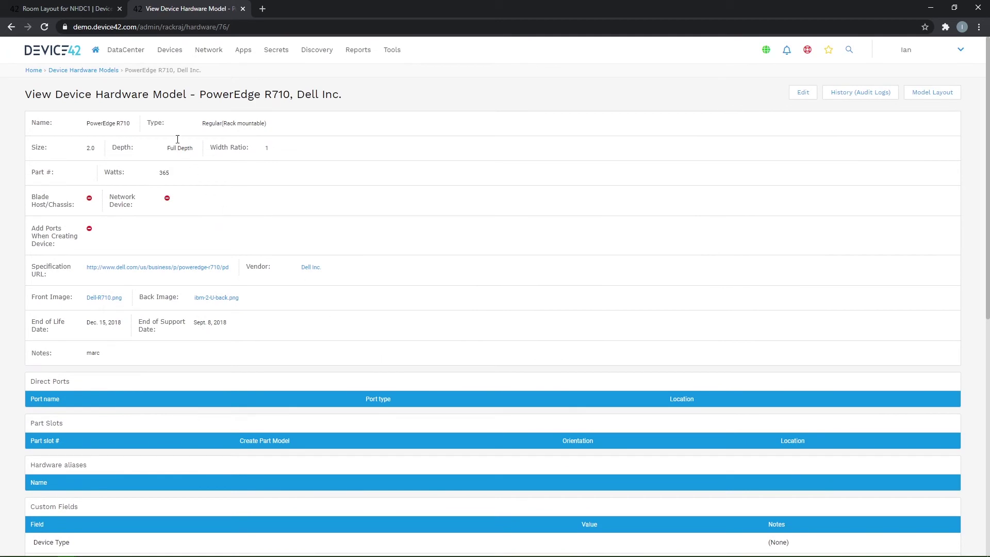
{"action": "mouse_move", "coordinate": [124, 50]}
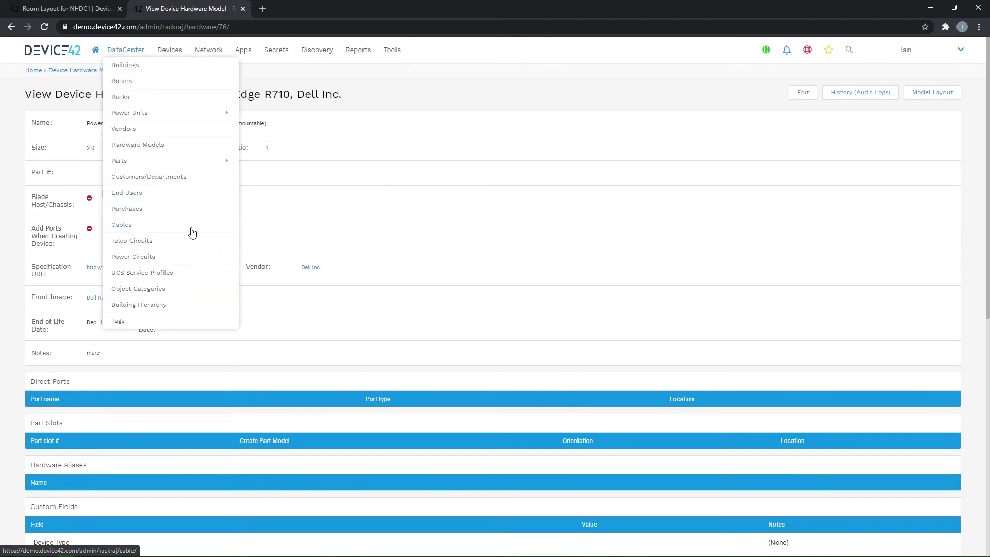
{"action": "left_click", "coordinate": [195, 215]}
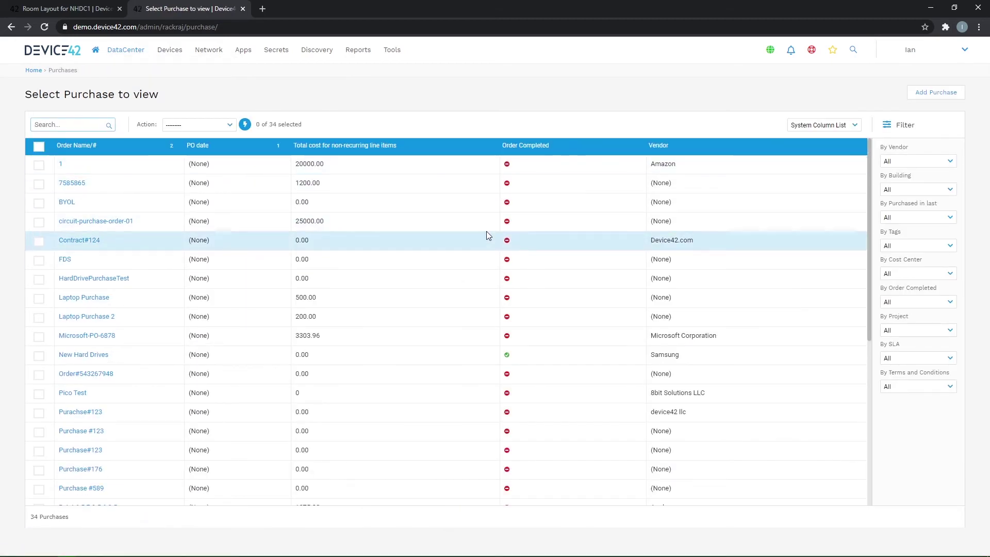
- Open the 130000.00 Dell Inc. purchase order and review its warranty line items
{"action": "scroll", "coordinate": [164, 407], "scroll_direction": "down", "scroll_amount": 5}
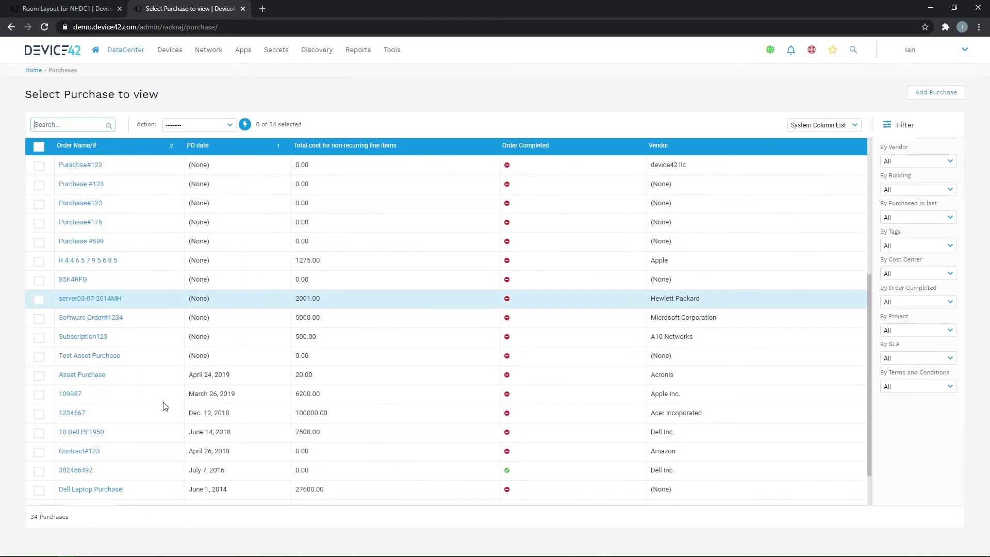
{"action": "scroll", "coordinate": [164, 407], "scroll_direction": "down", "scroll_amount": 1}
{"action": "left_click", "coordinate": [81, 496]}
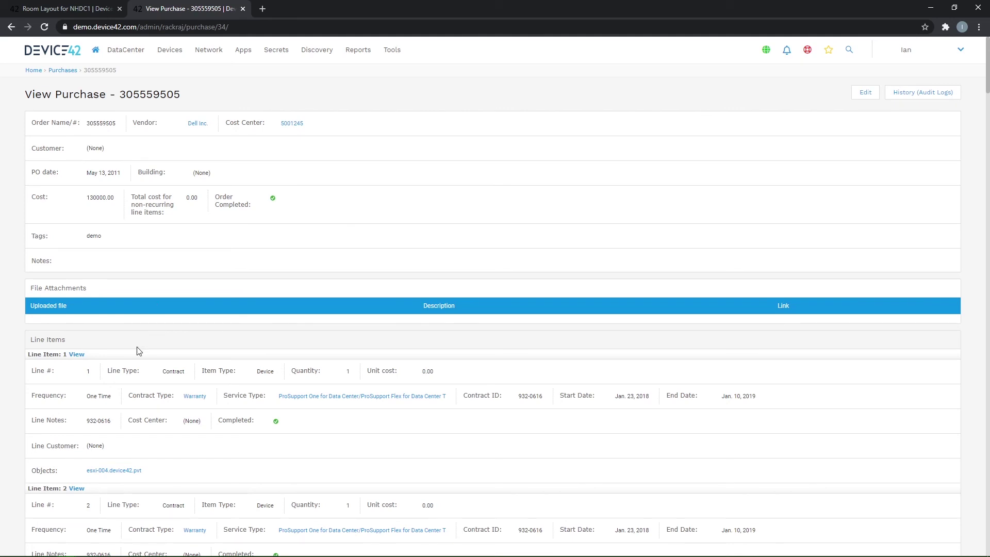
{"action": "scroll", "coordinate": [138, 361], "scroll_direction": "down", "scroll_amount": 5}
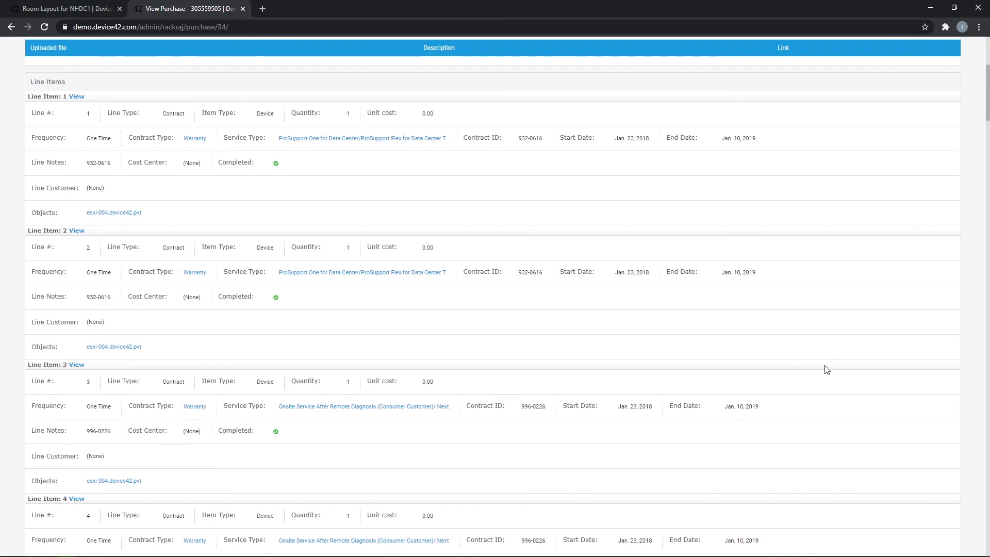
{"action": "scroll", "coordinate": [826, 370], "scroll_direction": "up", "scroll_amount": 5}
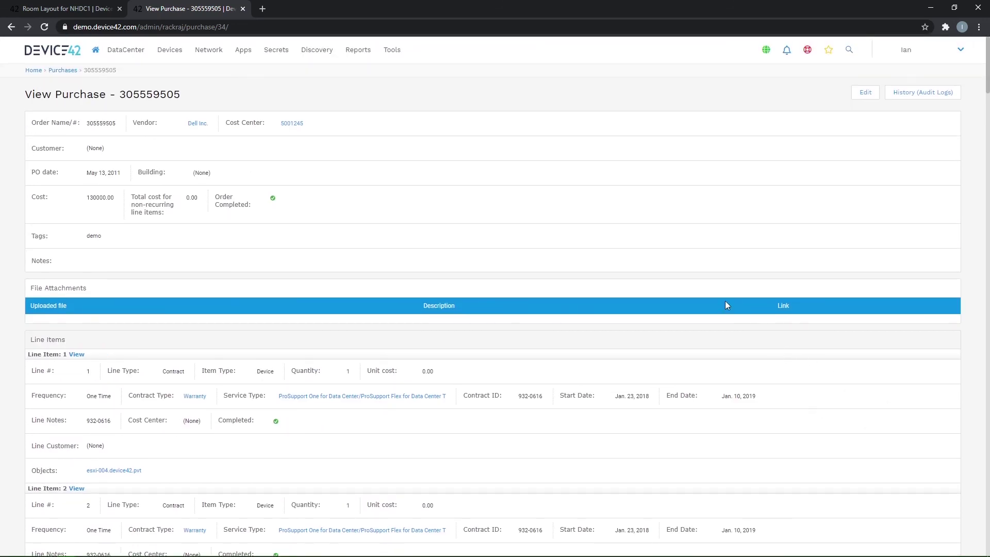